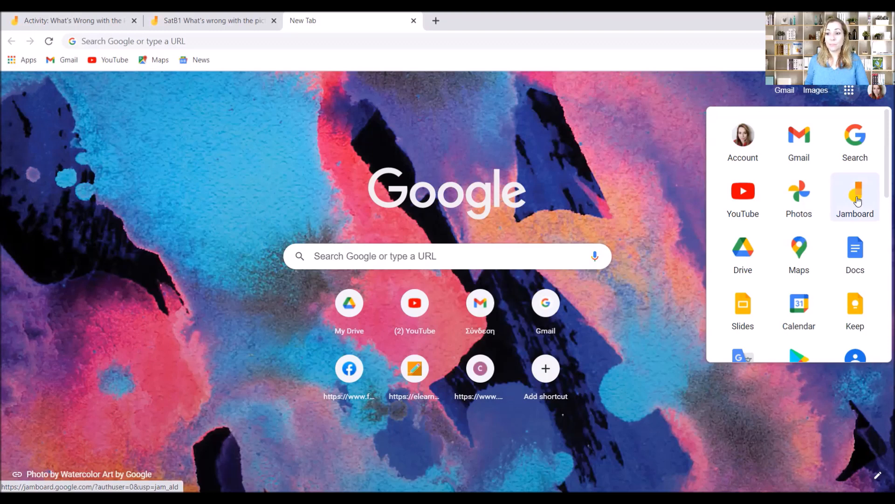
# Step: Move Jamboard beside YouTube in the Google apps launcher and open it
pyautogui.moveTo(858, 199); pyautogui.dragTo(800, 196)
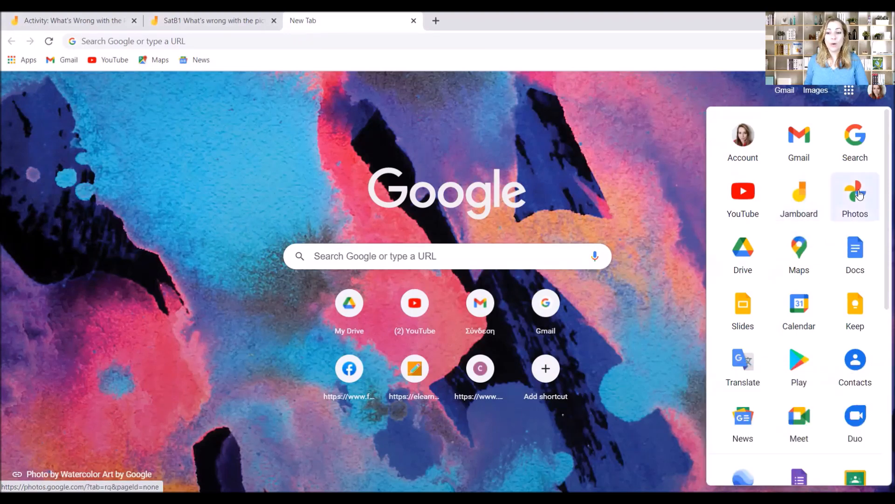
pyautogui.scroll(-7, 858, 200)
pyautogui.scroll(6, 857, 203)
pyautogui.scroll(1, 857, 203)
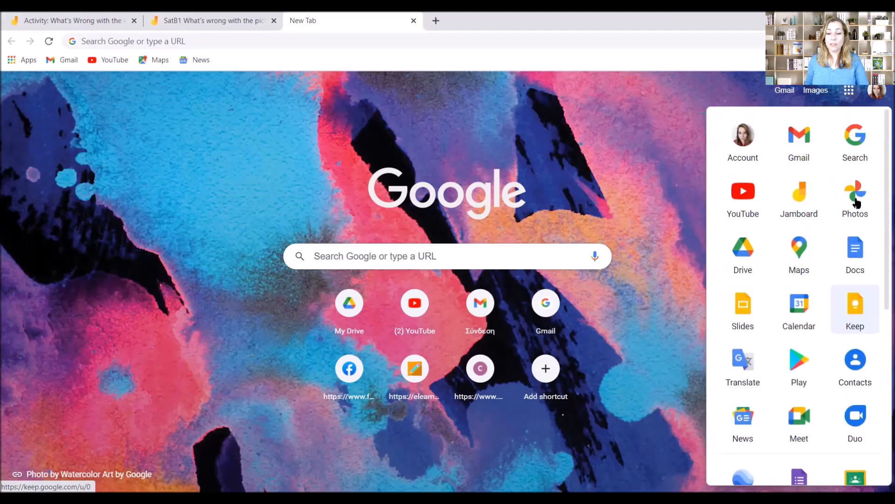
pyautogui.click(800, 197)
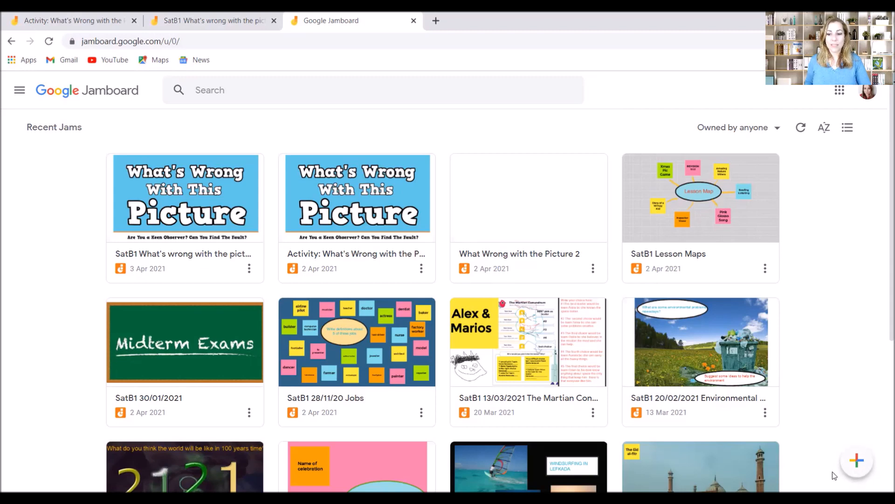
# Step: Create a new jam, extend it to five frames, and return to the first frame
pyautogui.click(856, 463)
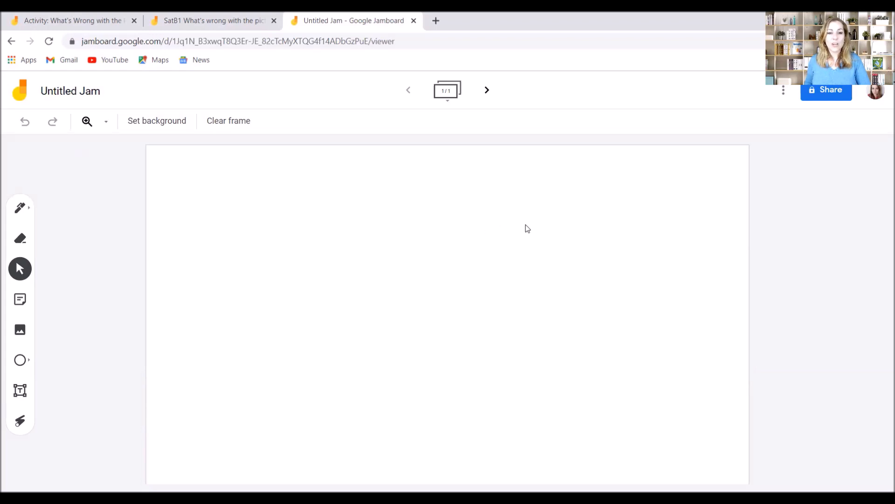
pyautogui.click(488, 92)
pyautogui.click(488, 92)
pyautogui.click(488, 92)
pyautogui.click(488, 92)
pyautogui.click(408, 90)
pyautogui.click(408, 90)
pyautogui.click(407, 90)
pyautogui.click(407, 90)
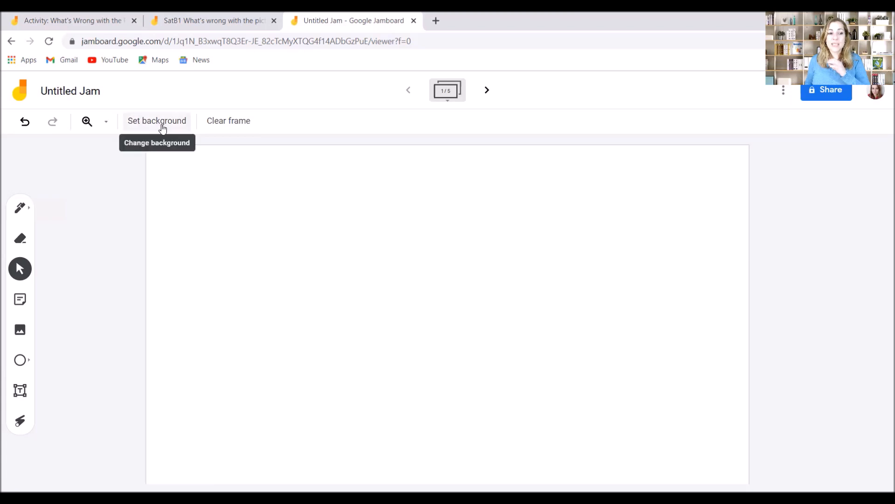
pyautogui.click(489, 90)
pyautogui.click(408, 90)
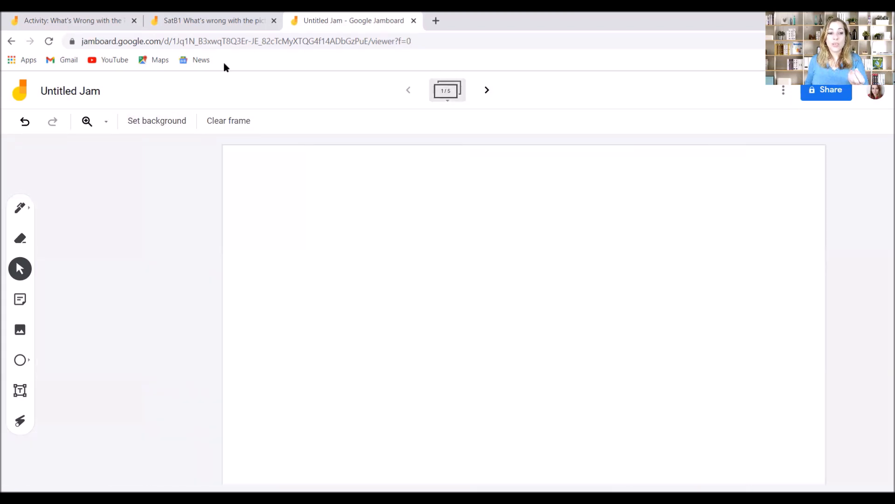
# Step: Try a dark blue background on the first frame and replace it with solid black
pyautogui.click(176, 121)
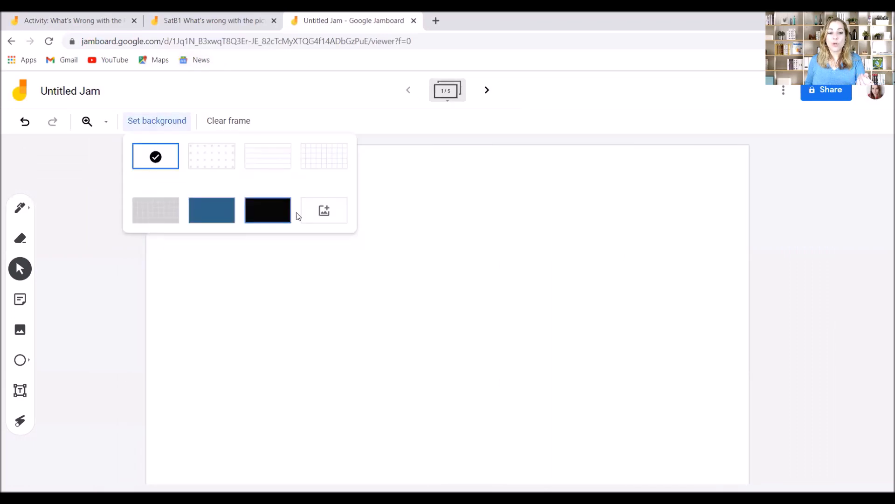
pyautogui.click(212, 208)
pyautogui.click(186, 129)
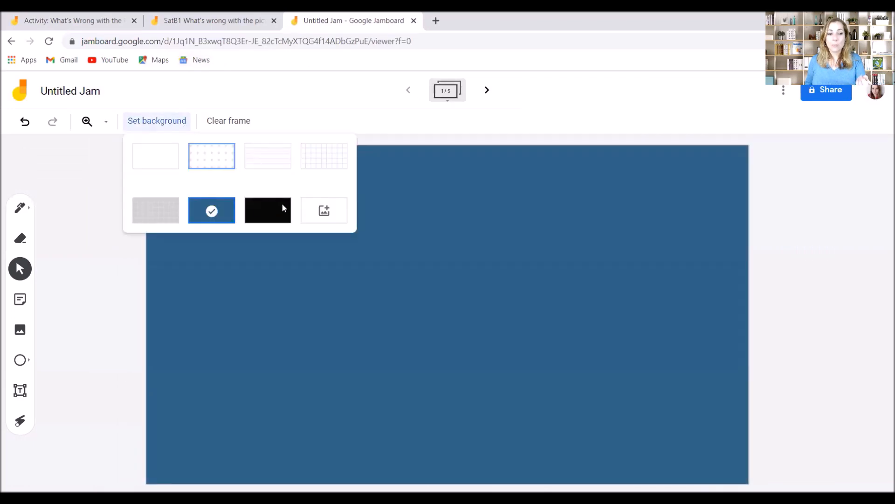
pyautogui.click(270, 208)
# Step: View the available sources for a custom background image without choosing one
pyautogui.click(165, 120)
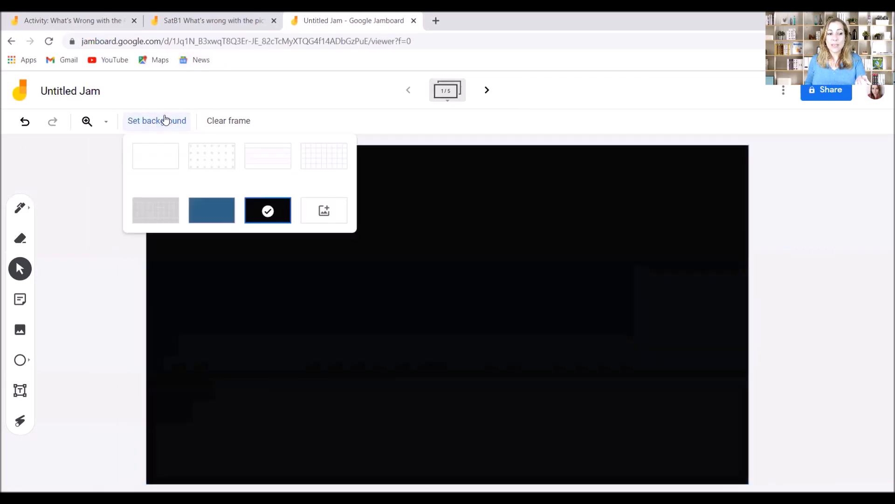
pyautogui.click(336, 210)
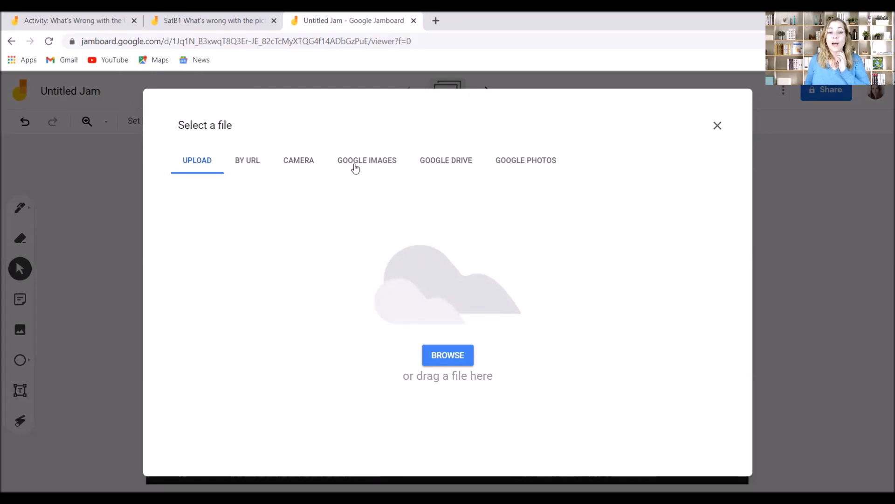
pyautogui.click(717, 125)
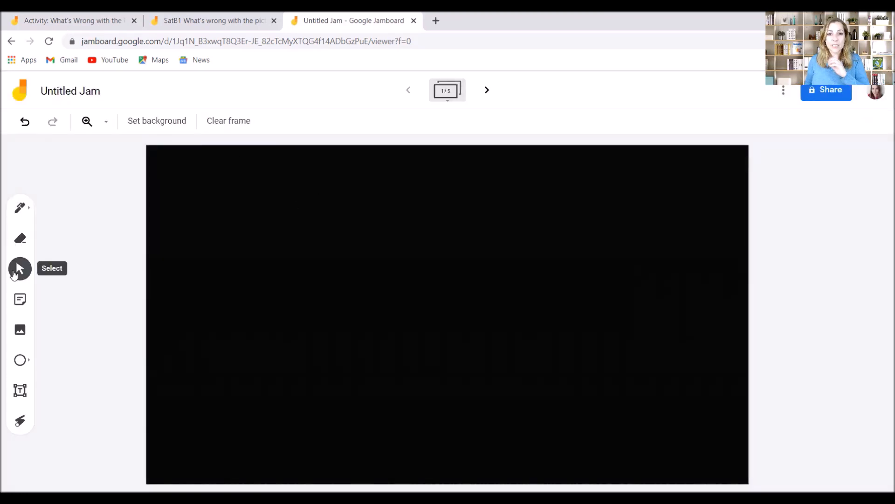
# Step: Draw large freehand blue loops in the middle of the frame and erase part of them
pyautogui.click(23, 209)
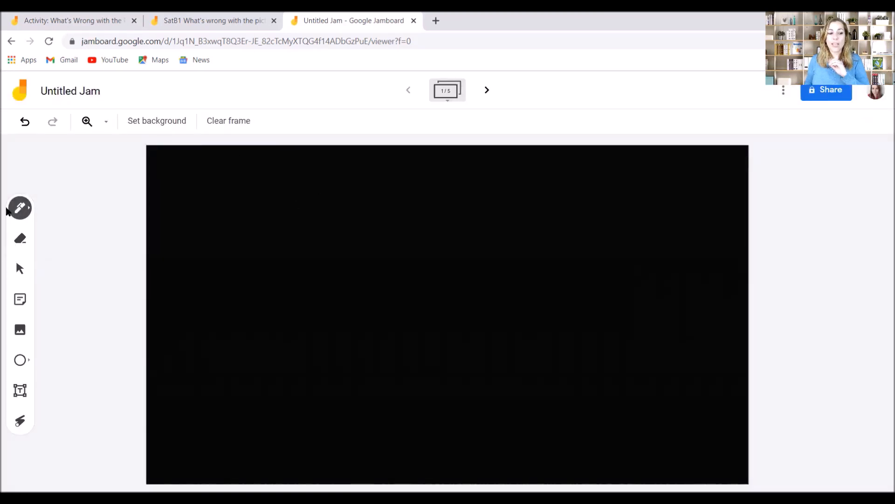
pyautogui.click(26, 208)
pyautogui.click(81, 206)
pyautogui.click(81, 235)
pyautogui.moveTo(400, 204)
pyautogui.mouseDown()
pyautogui.moveTo(511, 355)
pyautogui.moveTo(382, 215)
pyautogui.moveTo(398, 236)
pyautogui.mouseUp()
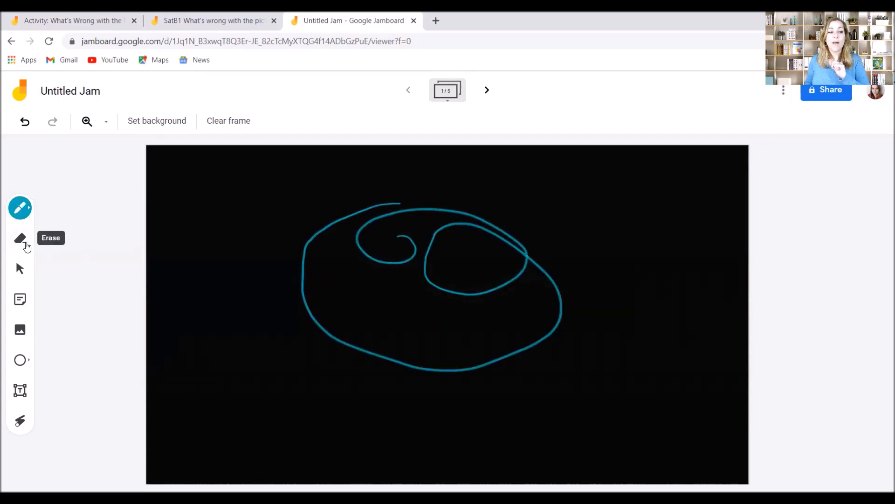
pyautogui.click(20, 238)
pyautogui.moveTo(498, 256)
pyautogui.mouseDown()
pyautogui.moveTo(490, 222)
pyautogui.moveTo(447, 280)
pyautogui.mouseUp()
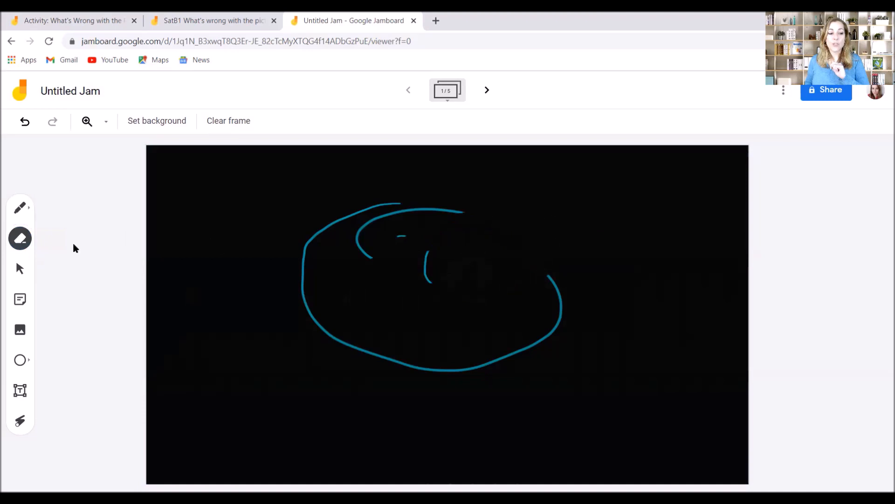
# Step: Add a yellow sticky note reading "lskdlkdhflkdhkldshkl" and a blue one reading "hmbhmhnhgn"
pyautogui.click(23, 305)
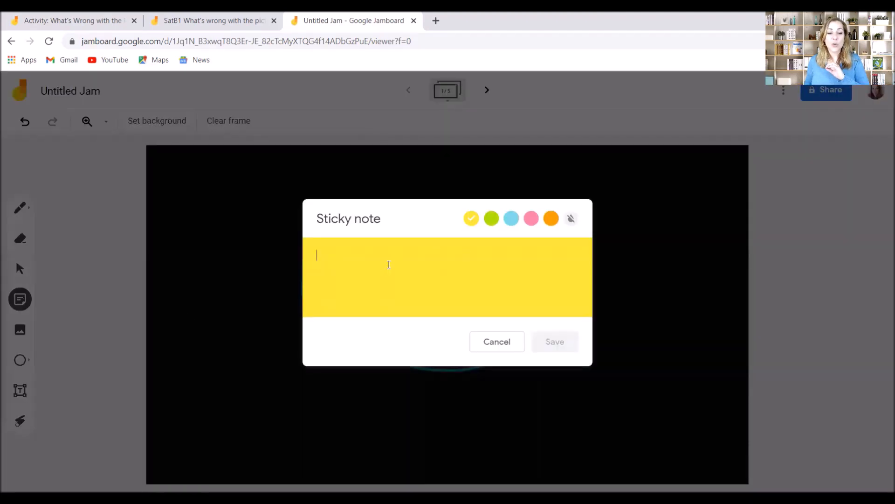
pyautogui.write('lskdlkdhflkdhkldshkl')
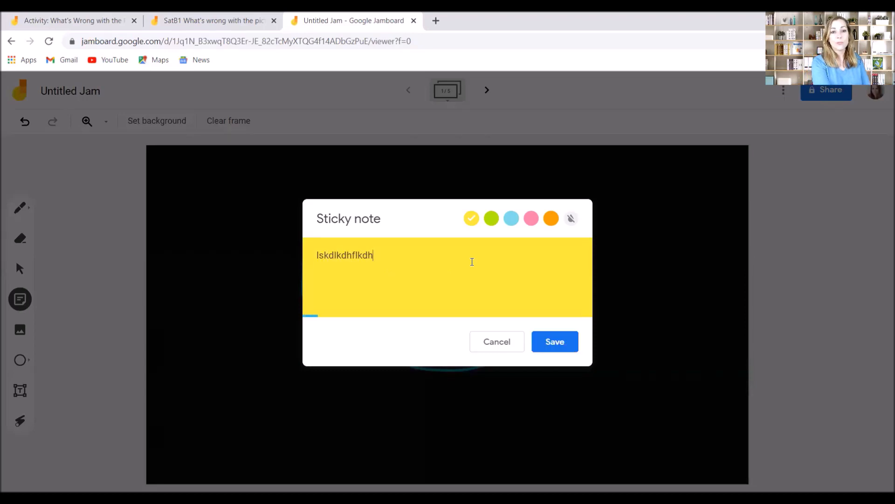
pyautogui.click(555, 342)
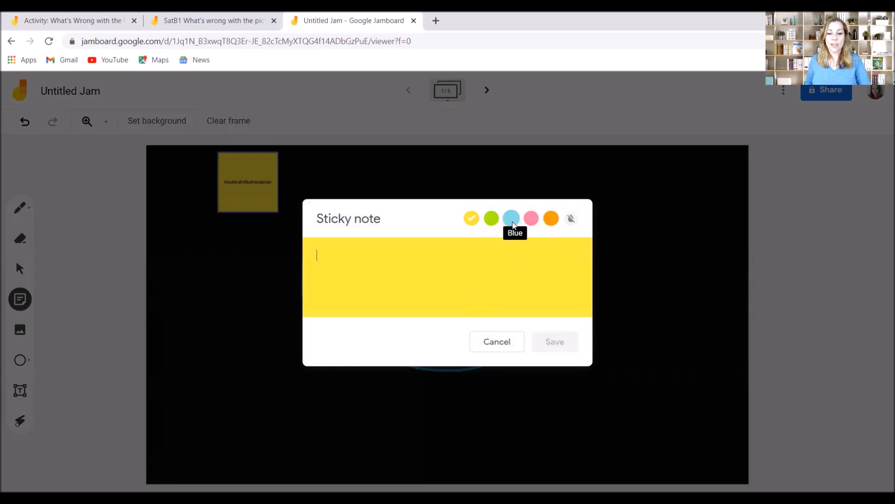
pyautogui.click(511, 220)
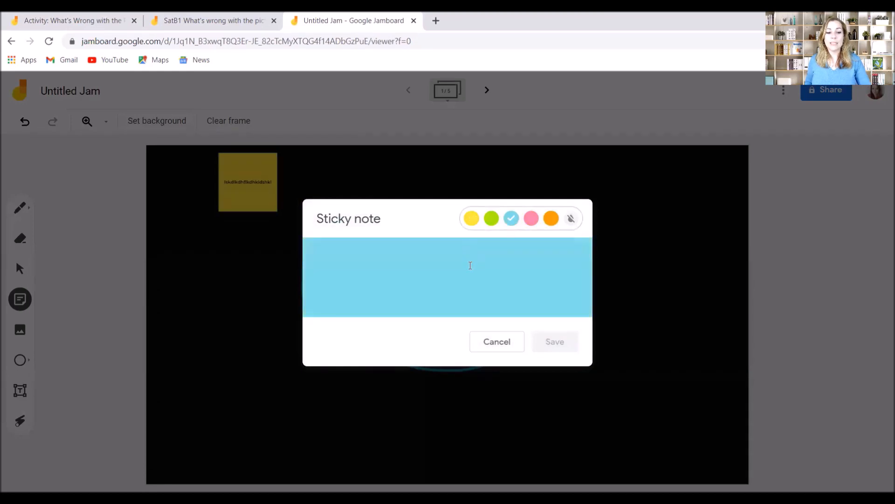
pyautogui.write('hmbhmhnhgn')
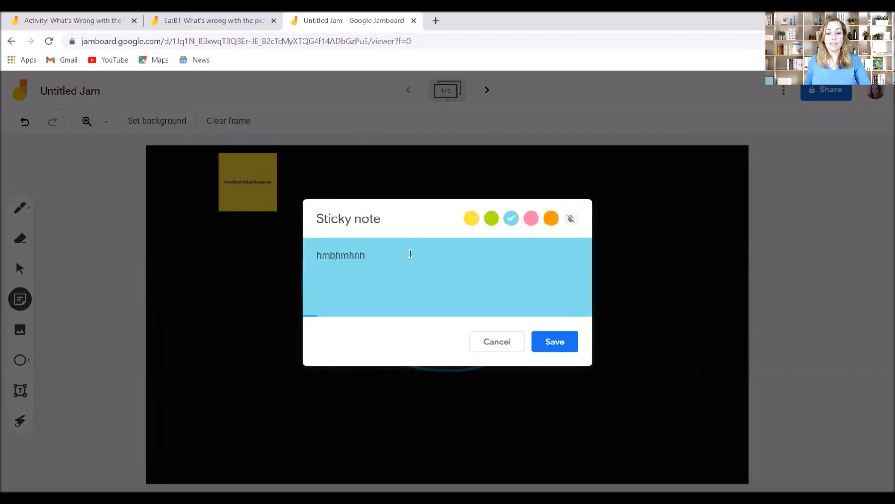
pyautogui.click(554, 342)
# Step: Add a pink sticky note reading "hhmhnm" and leave sticky note entry
pyautogui.click(536, 218)
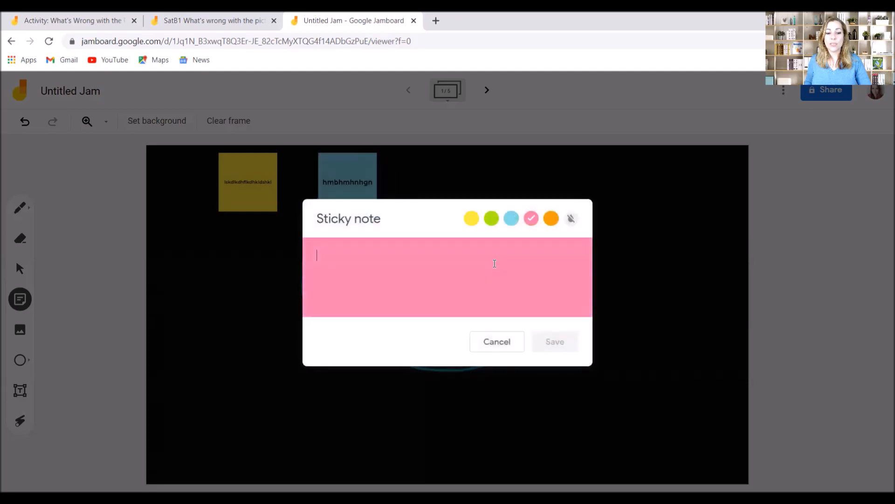
pyautogui.write('hhmhnm')
pyautogui.click(533, 341)
pyautogui.click(497, 341)
# Step: Spread the blue, yellow and pink sticky notes across the frame and enlarge the pink one
pyautogui.moveTo(362, 183); pyautogui.dragTo(345, 312)
pyautogui.moveTo(234, 188); pyautogui.dragTo(231, 239)
pyautogui.moveTo(462, 196); pyautogui.dragTo(550, 276)
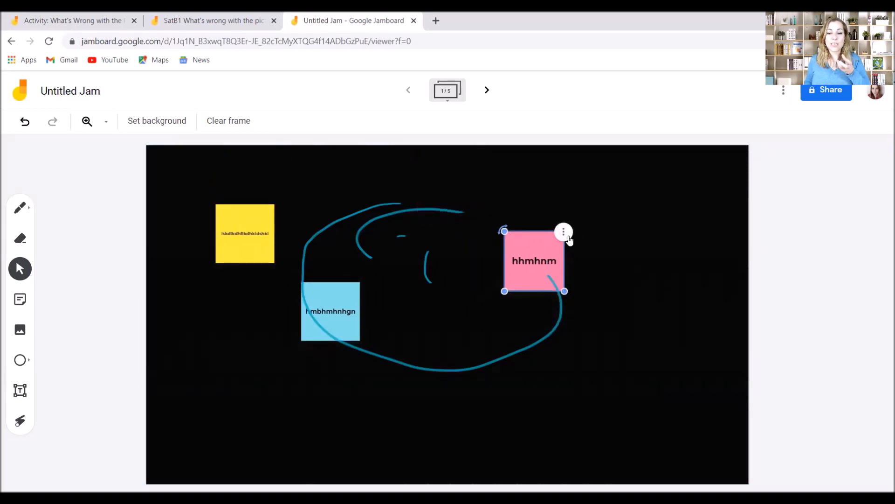
pyautogui.moveTo(565, 291); pyautogui.dragTo(651, 377)
# Step: Change the pink sticky note's text to "wow!!" and move it to the frame's upper-right corner
pyautogui.click(649, 233)
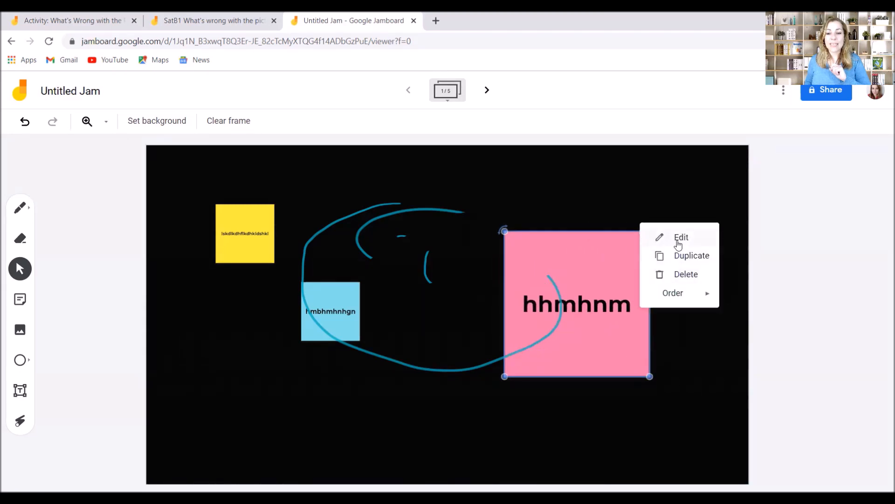
pyautogui.click(646, 237)
pyautogui.press('BackSpace')
pyautogui.press('BackSpace')
pyautogui.press('BackSpace')
pyautogui.press('BackSpace')
pyautogui.press('BackSpace')
pyautogui.press('BackSpace')
pyautogui.write('w')
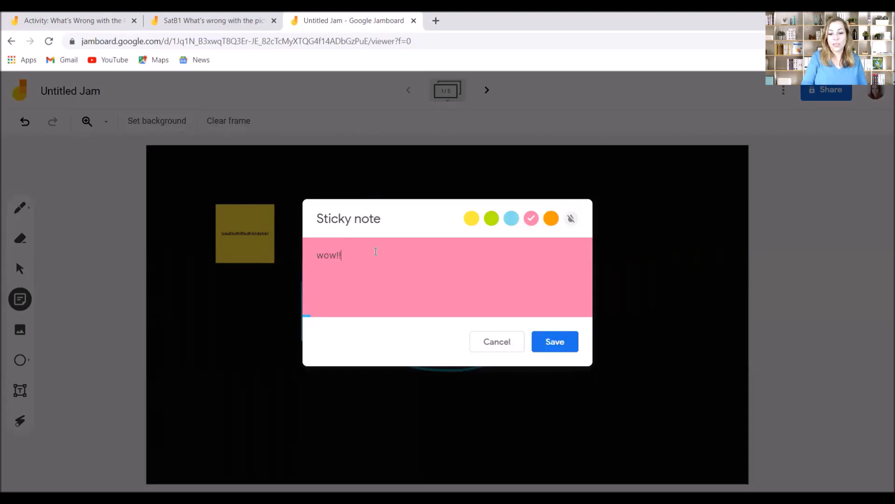
pyautogui.click(557, 341)
pyautogui.moveTo(547, 308); pyautogui.dragTo(654, 218)
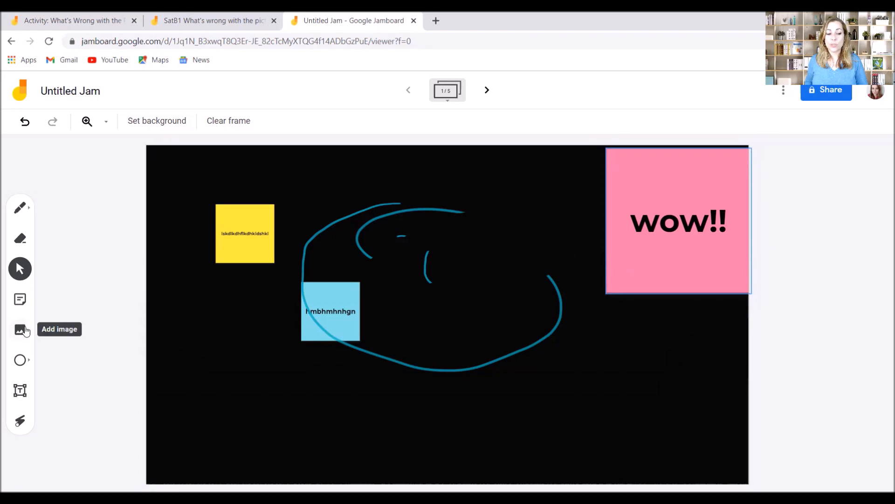
# Step: View the options for adding an image to the frame without inserting one
pyautogui.click(21, 330)
pyautogui.click(717, 126)
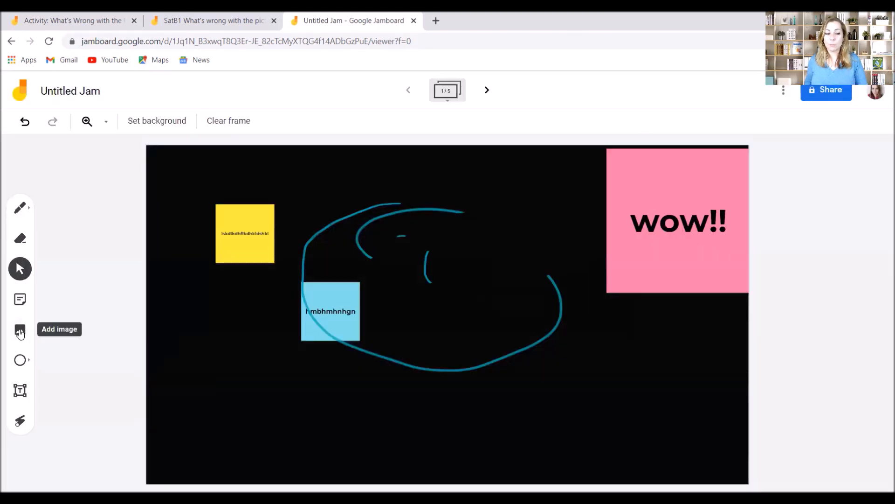
# Step: Draw a wide, flat triangle near the frame's lower-left corner and fill it with light blue
pyautogui.click(21, 364)
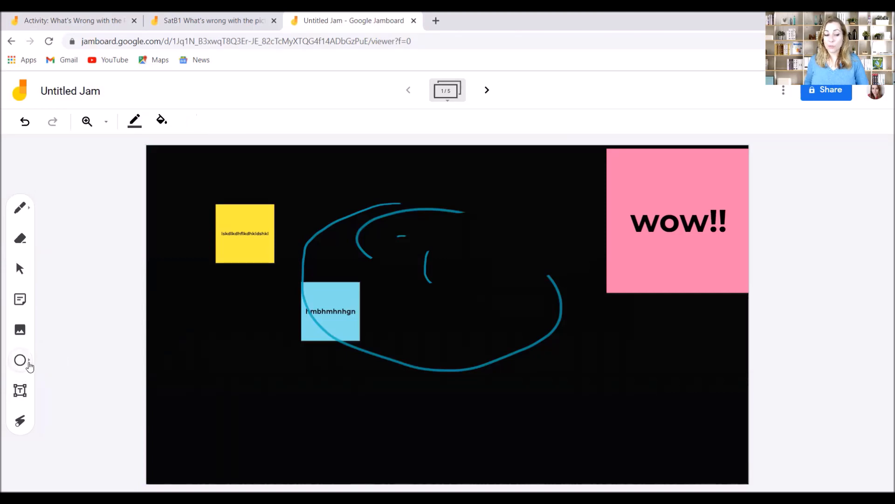
pyautogui.click(29, 366)
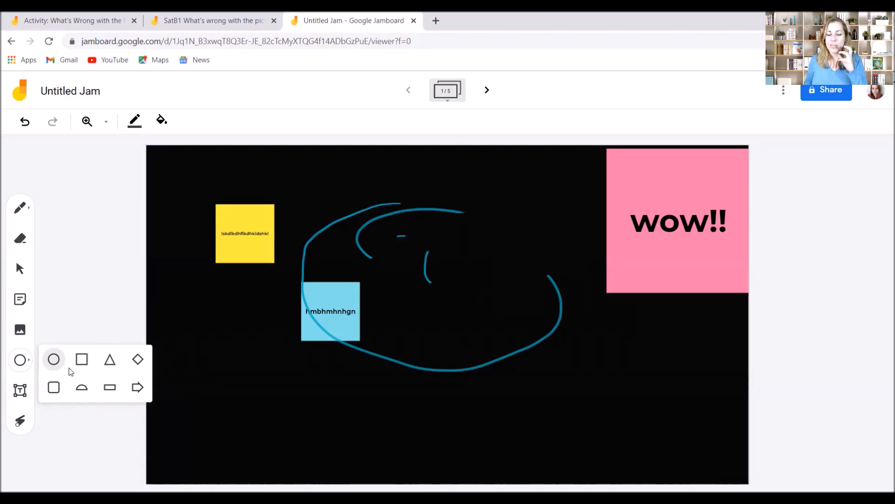
pyautogui.click(109, 359)
pyautogui.moveTo(195, 402); pyautogui.dragTo(433, 440)
pyautogui.click(161, 120)
pyautogui.click(192, 149)
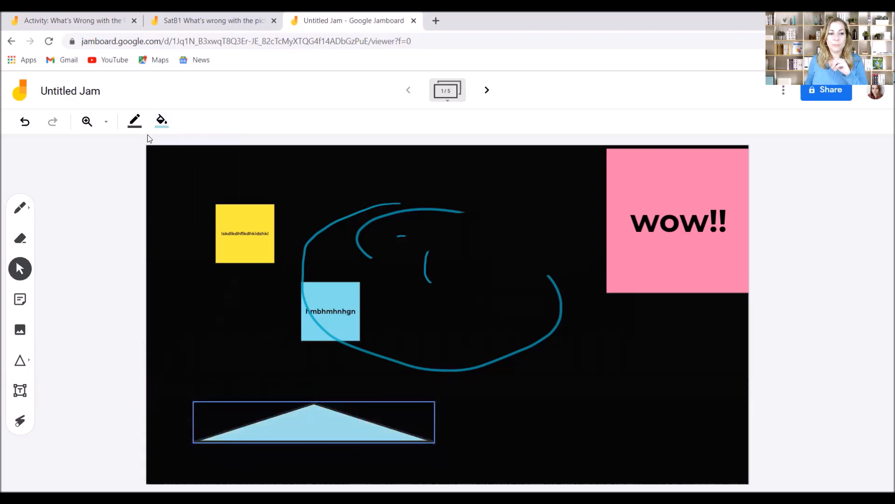
# Step: Stretch the triangle upward until its tip overlaps the blue sticky note, keeping its border colour
pyautogui.click(134, 123)
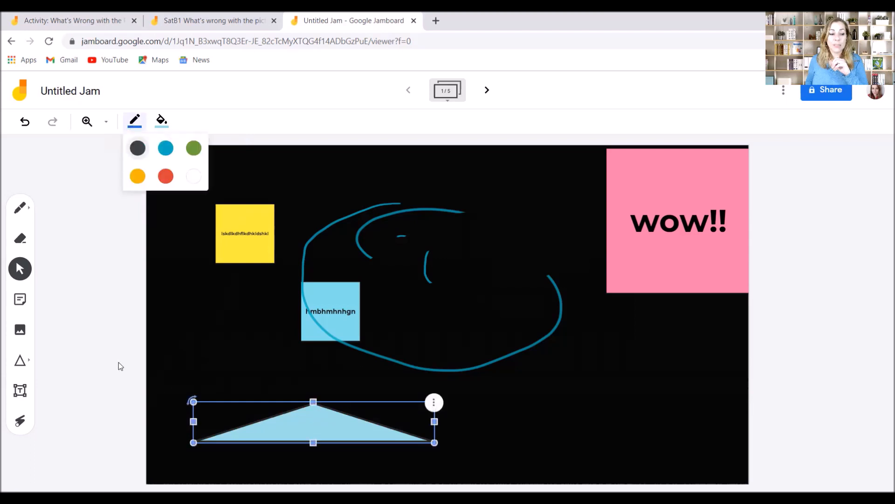
pyautogui.click(270, 427)
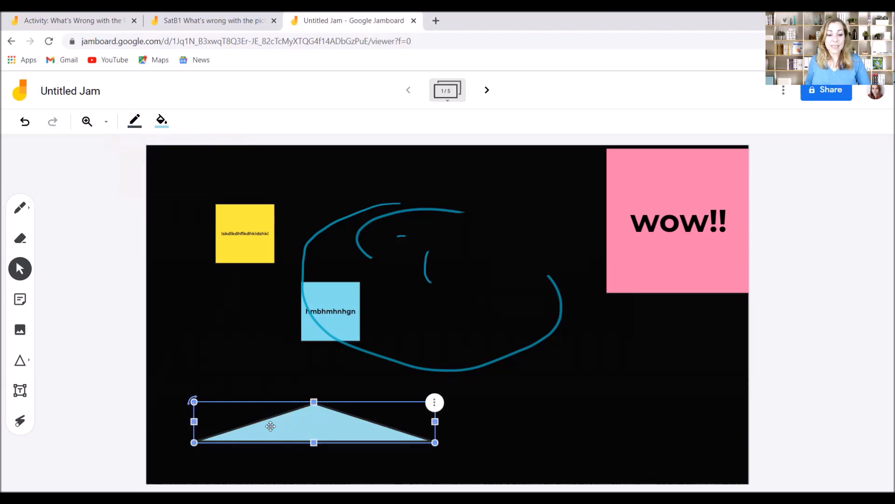
pyautogui.moveTo(314, 404); pyautogui.dragTo(314, 297)
pyautogui.click(279, 449)
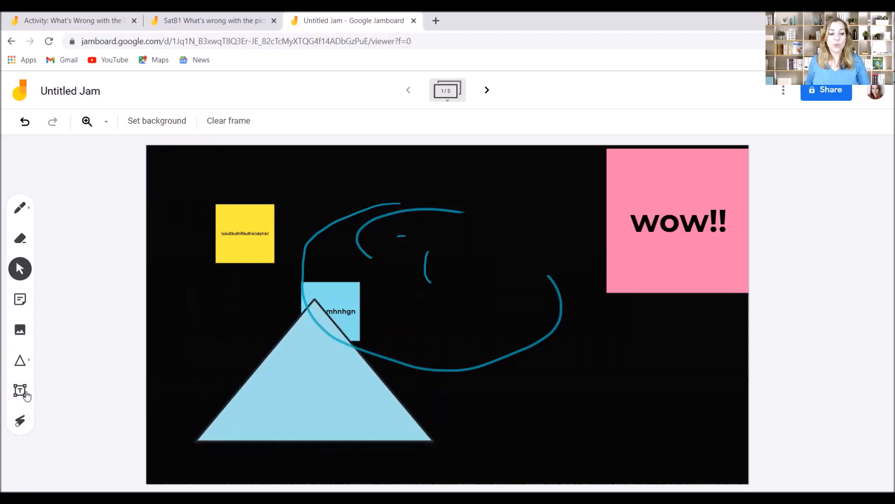
# Step: Add a text box reading "gfrhdfhfghg" inside the triangle
pyautogui.click(20, 390)
pyautogui.click(255, 388)
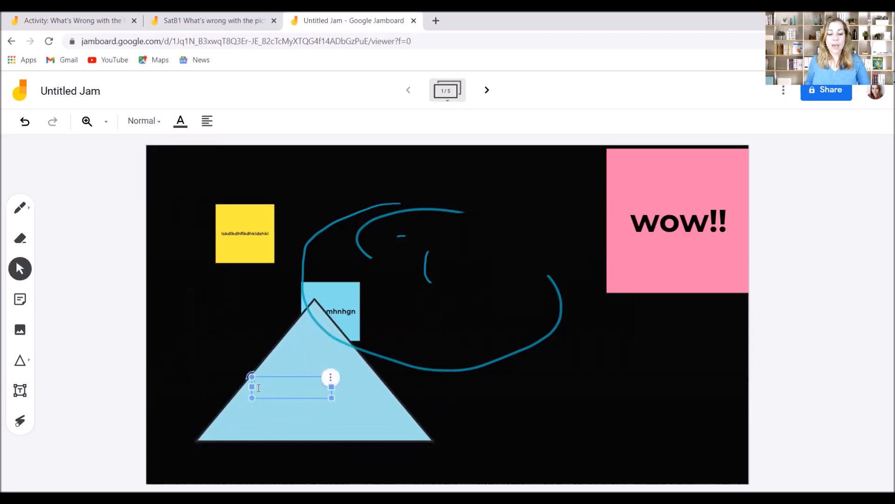
pyautogui.write('gfrhdfhfghg')
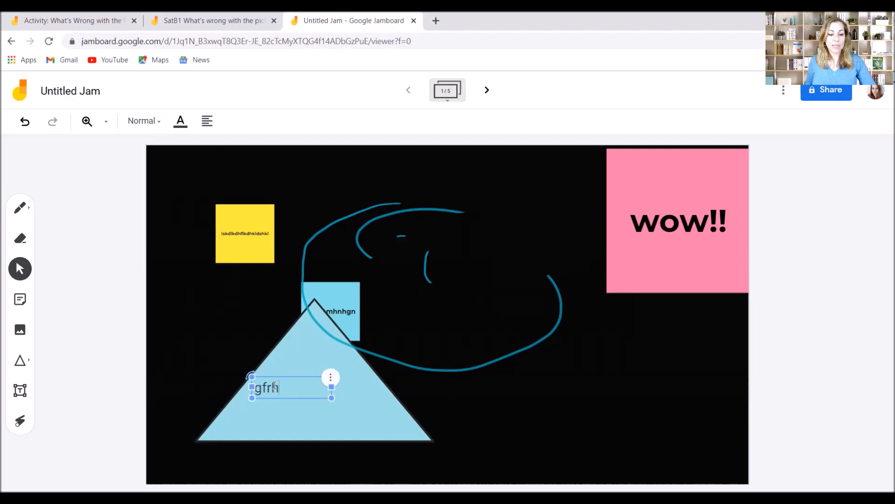
pyautogui.click(495, 428)
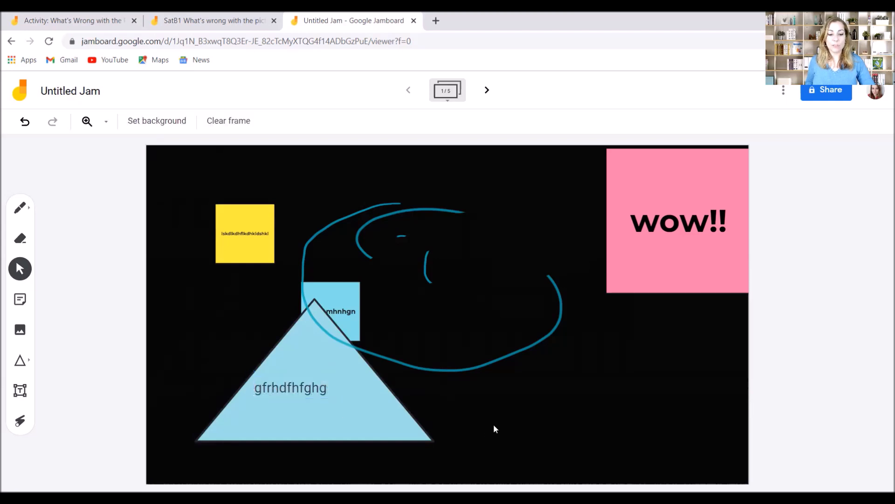
# Step: Trace across the frame's objects with the laser and advance to the second frame
pyautogui.click(20, 420)
pyautogui.moveTo(317, 208)
pyautogui.mouseDown()
pyautogui.moveTo(436, 292)
pyautogui.moveTo(366, 271)
pyautogui.moveTo(256, 384)
pyautogui.moveTo(492, 352)
pyautogui.mouseUp()
pyautogui.click(490, 86)
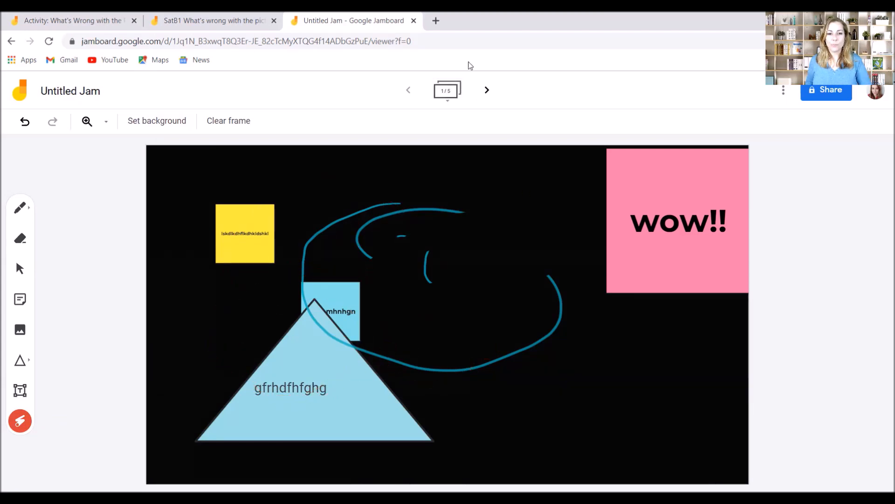
# Step: Duplicate the first frame and its copy from the frame overview
pyautogui.click(449, 100)
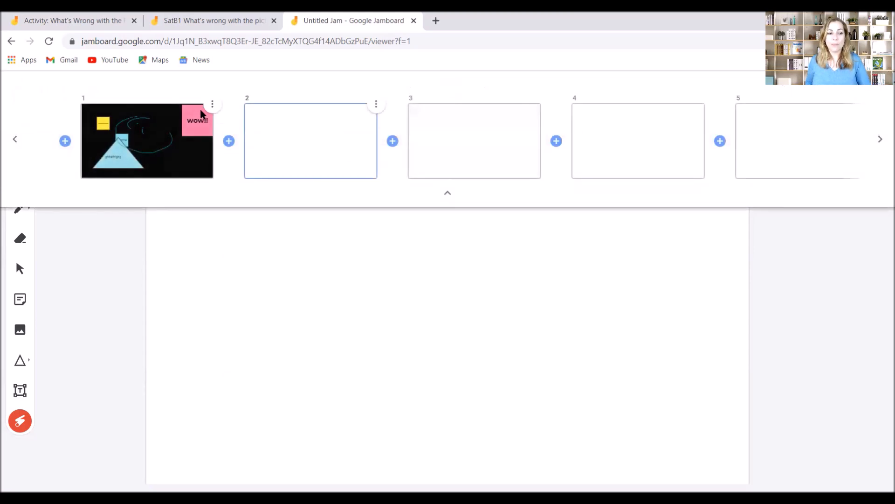
pyautogui.click(213, 104)
pyautogui.click(208, 108)
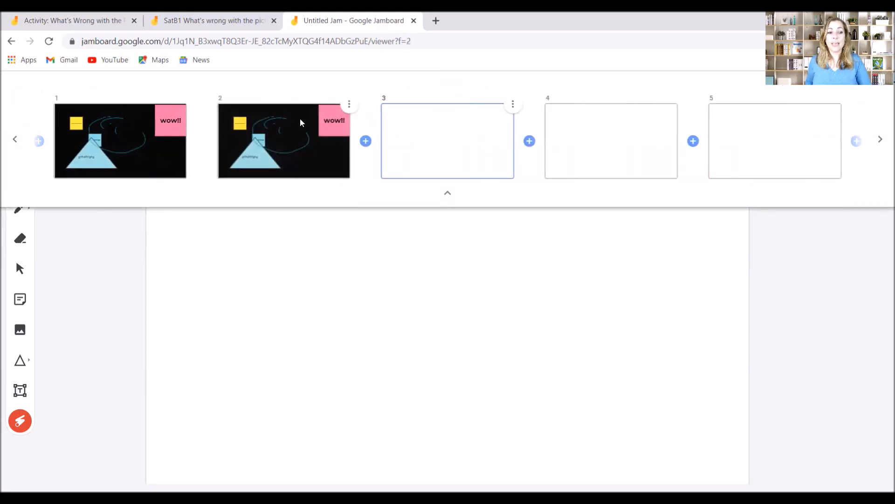
pyautogui.click(349, 105)
pyautogui.click(351, 116)
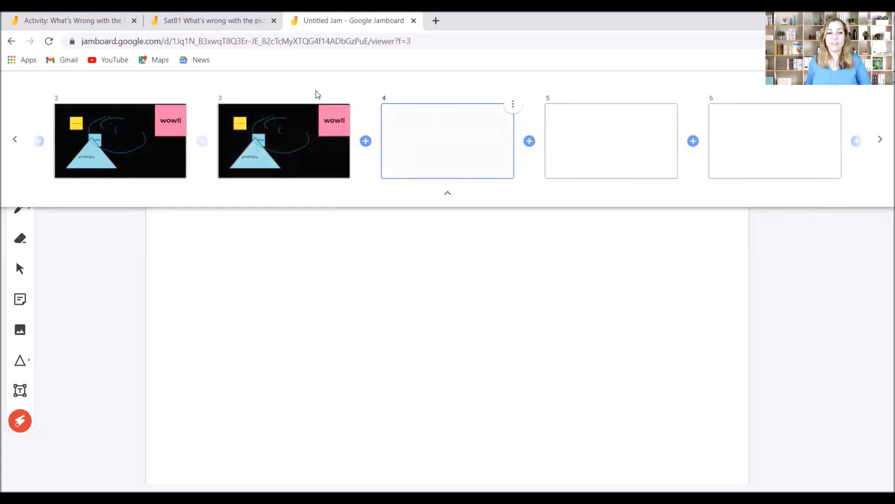
pyautogui.click(15, 140)
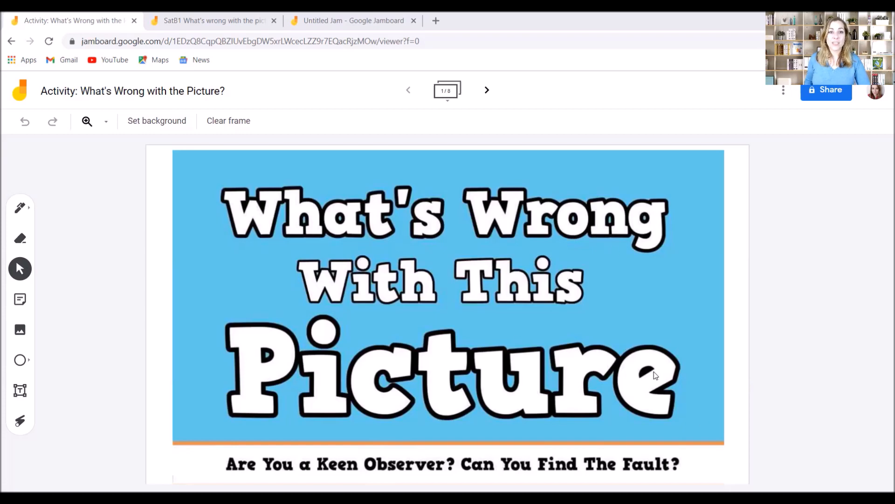
# Step: Go to the instructions frame of the "Activity: What's Wrong with the Picture?" jam
pyautogui.click(487, 93)
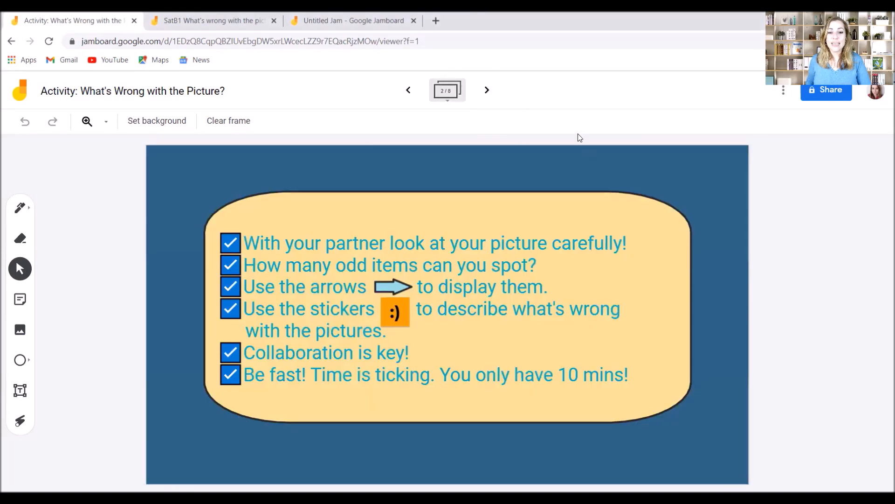